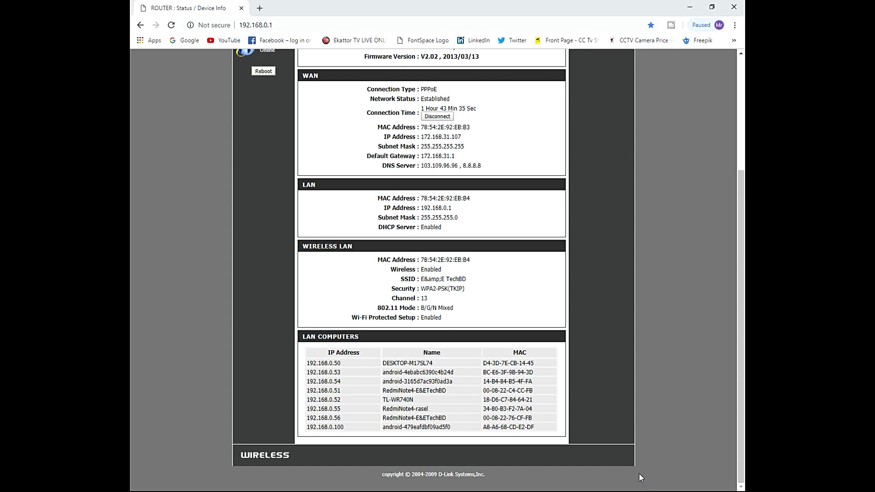
# Step: Bring up the Windows Start menu from the D-Link Device Info page
pyautogui.press('super')
# Step: Check the network connection status, then load Google in a new browser tab
pyautogui.click(655, 482)
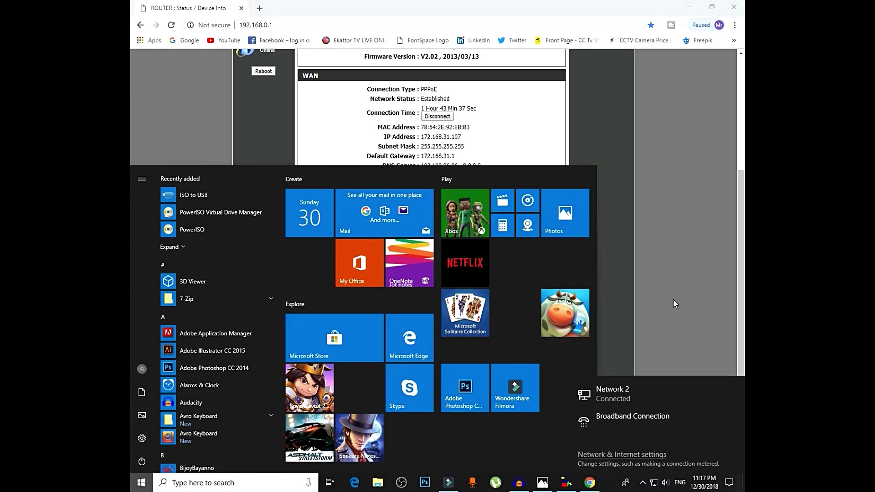
pyautogui.click(674, 299)
pyautogui.click(259, 8)
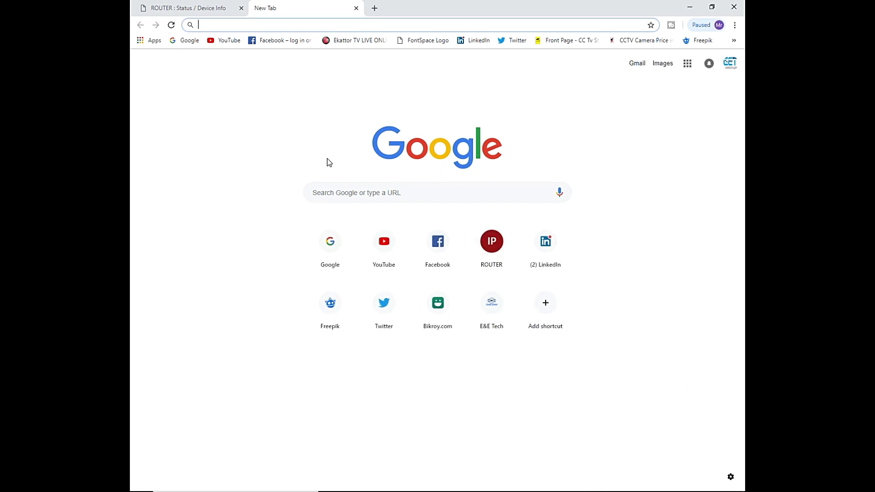
pyautogui.write('google.com')
pyautogui.press('Return')
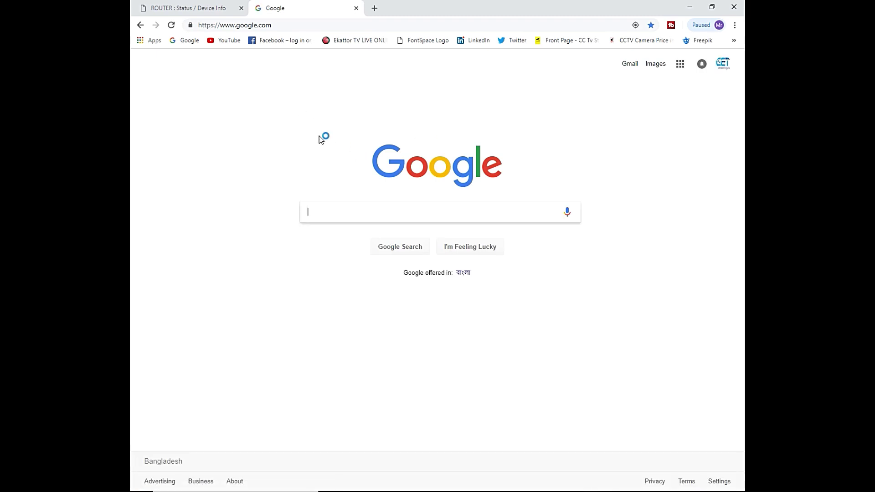
# Step: Go to the TP-Link router login page at 192.168.1.1 in that tab
pyautogui.click(194, 8)
pyautogui.click(276, 8)
pyautogui.click(312, 24)
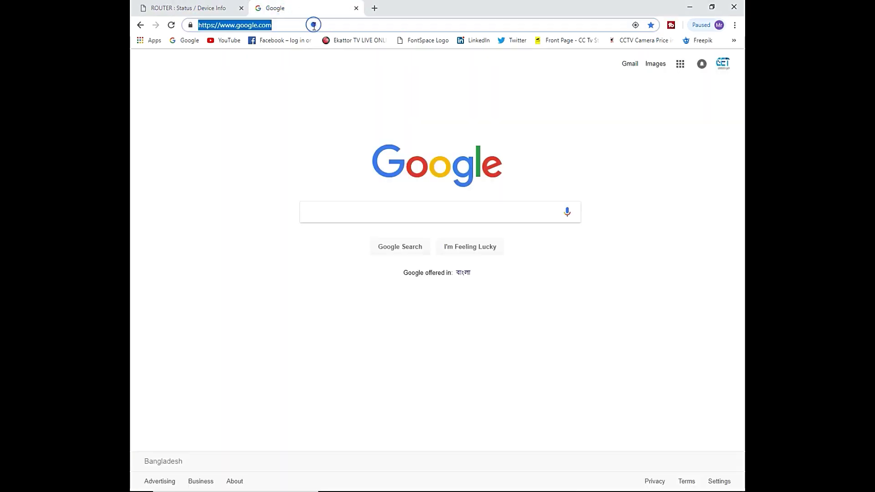
pyautogui.write('192')
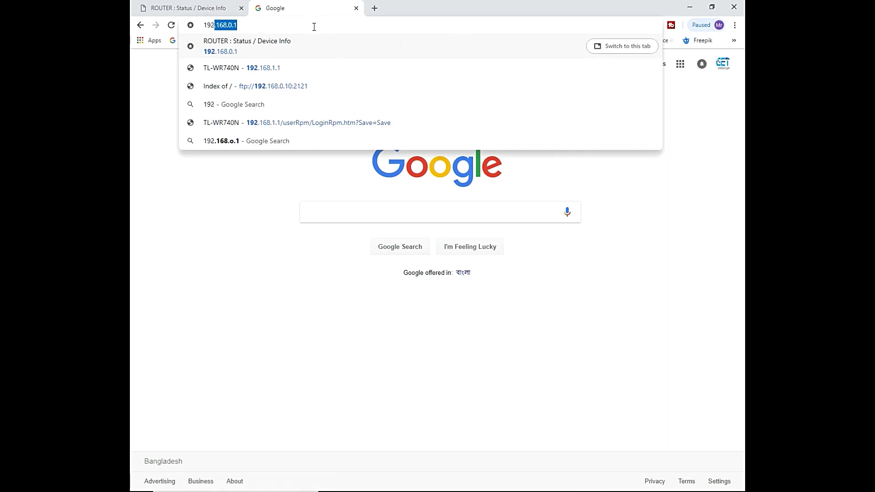
pyautogui.write('.168.')
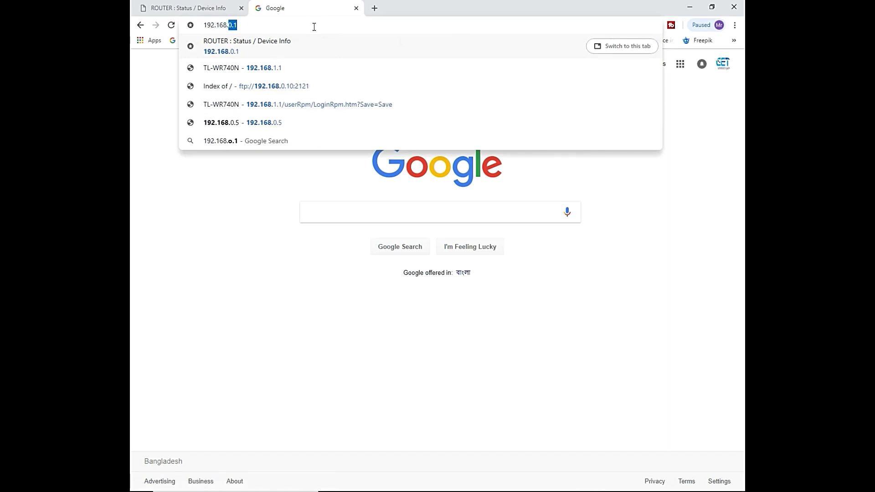
pyautogui.write('1.1')
pyautogui.press('Return')
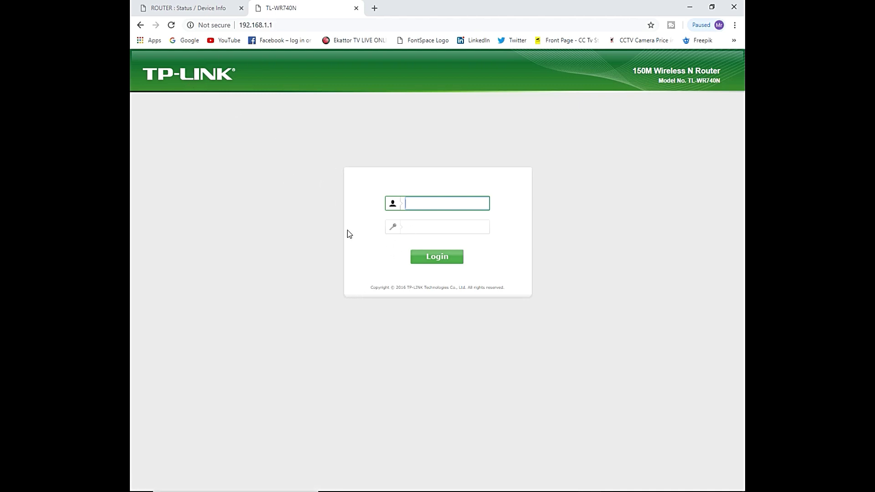
# Step: Log in to the TP-Link TL-WR740N with the admin username and password
pyautogui.write('admin')
pyautogui.click(187, 5)
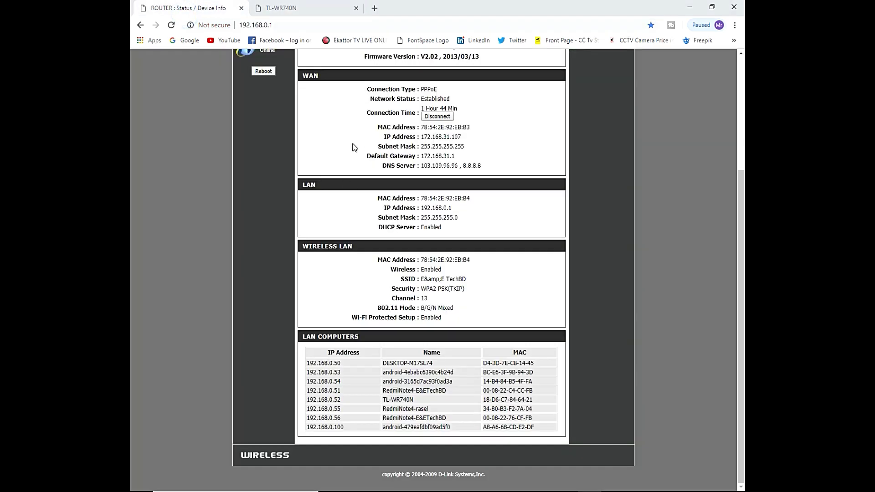
pyautogui.scroll(3, 355, 137)
pyautogui.click(307, 8)
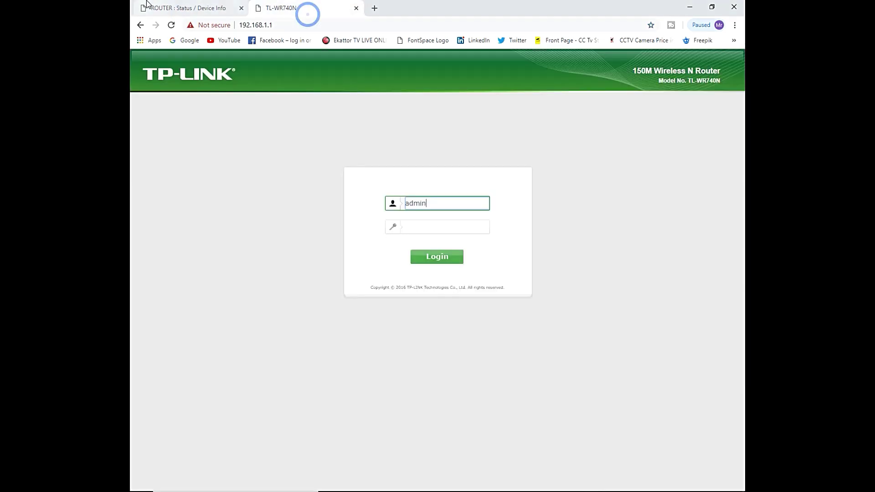
pyautogui.click(142, 8)
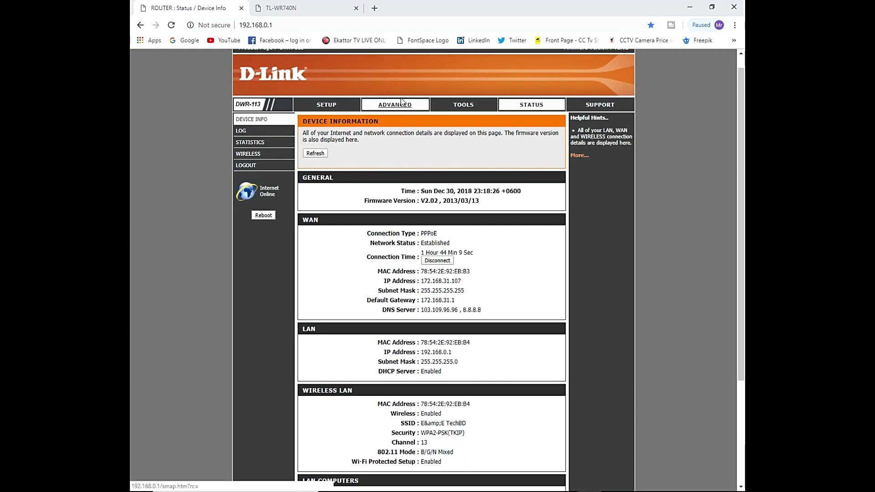
pyautogui.click(303, 7)
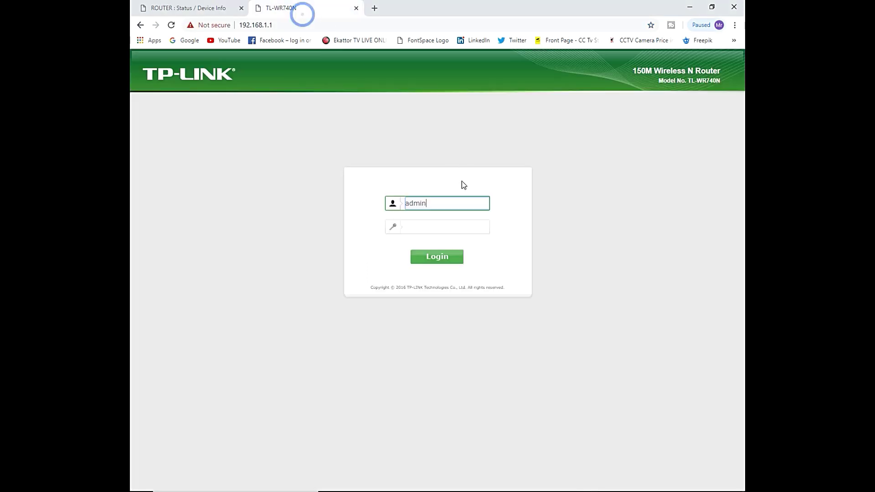
pyautogui.click(434, 227)
pyautogui.write('ad')
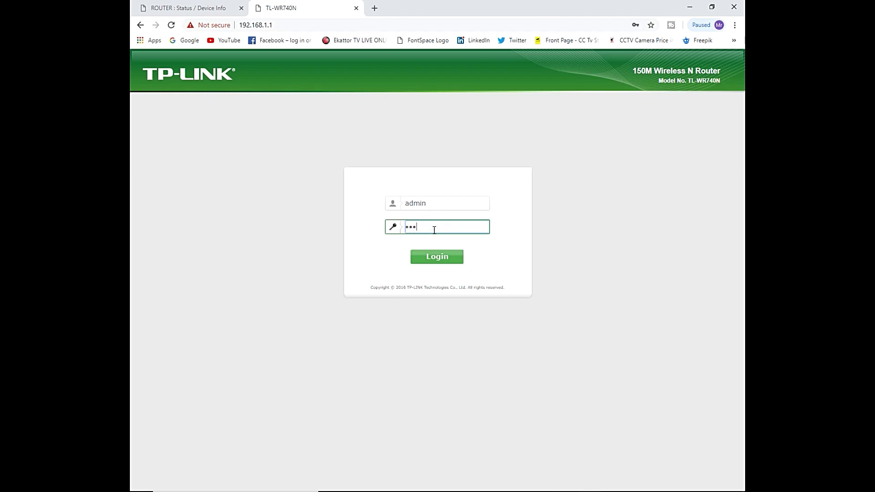
pyautogui.press('Return')
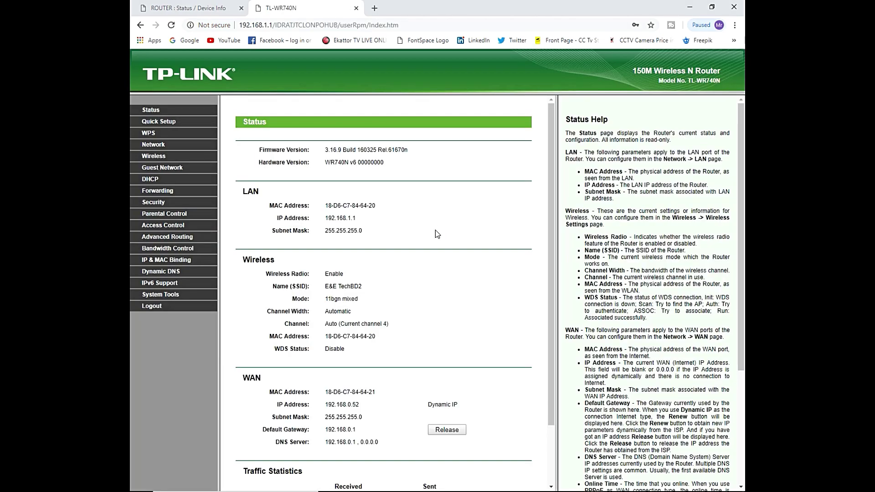
# Step: Confirm the TP-Link WAN's dynamic address 192.168.0.52, then go to the D-Link's Setup section
pyautogui.scroll(-3, 413, 215)
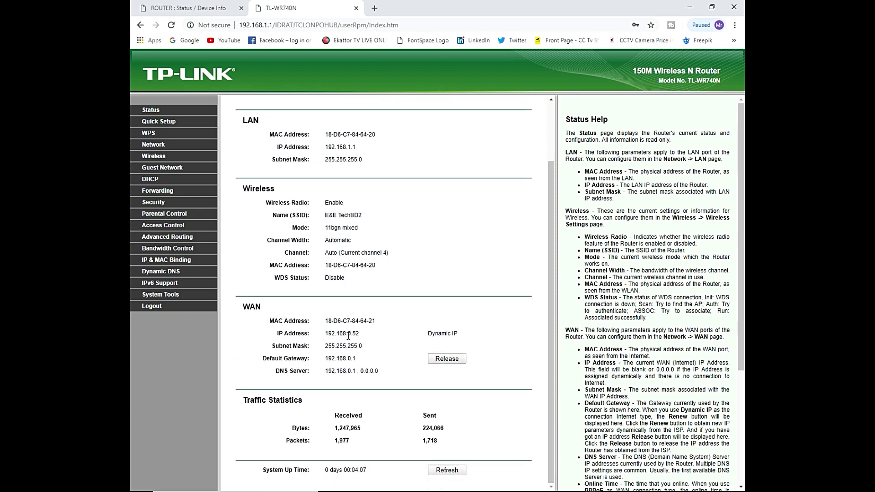
pyautogui.click(210, 8)
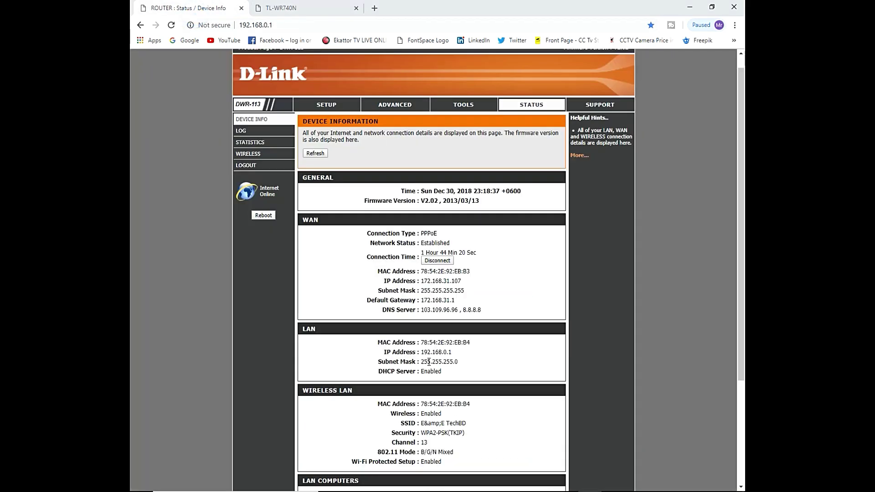
pyautogui.scroll(-3, 429, 362)
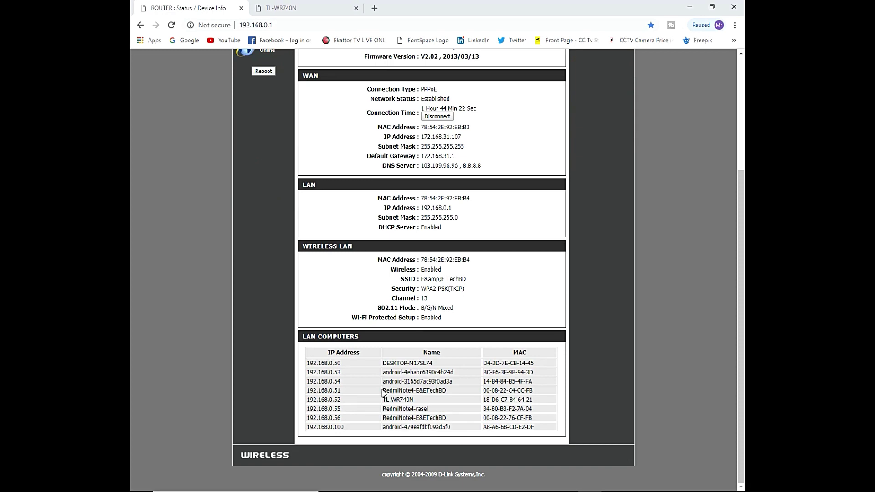
pyautogui.scroll(3, 337, 171)
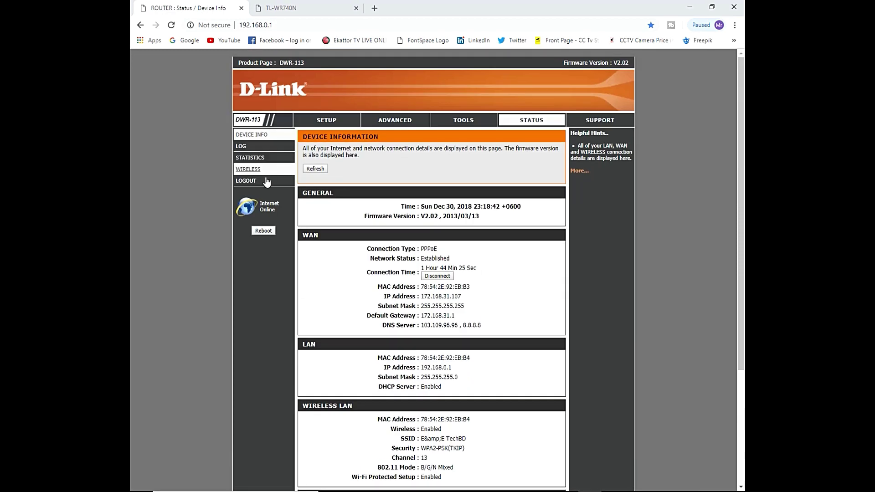
pyautogui.click(337, 120)
# Step: Open D-Link Network Settings and inspect the DHCP range start 50 and end 199
pyautogui.click(267, 158)
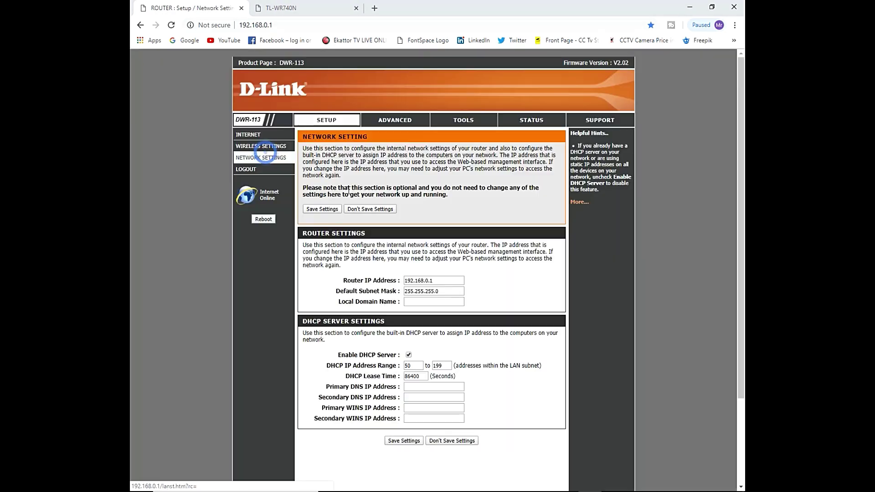
pyautogui.scroll(-3, 485, 317)
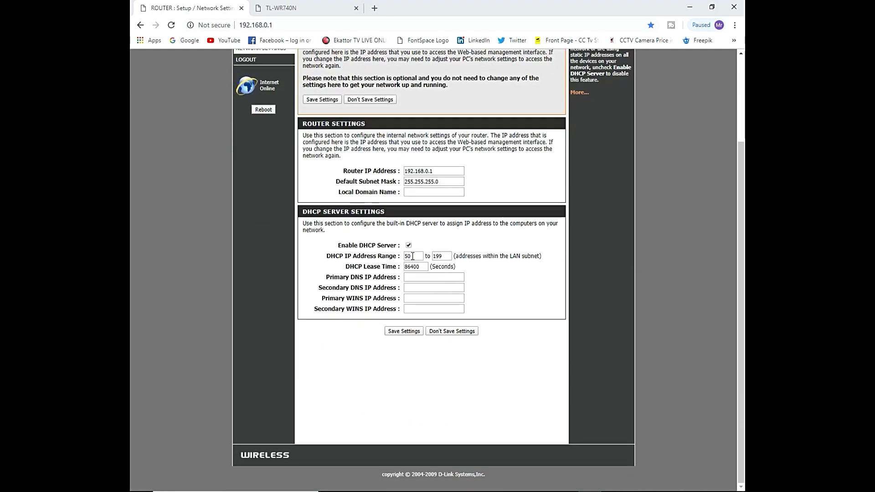
pyautogui.click(448, 257)
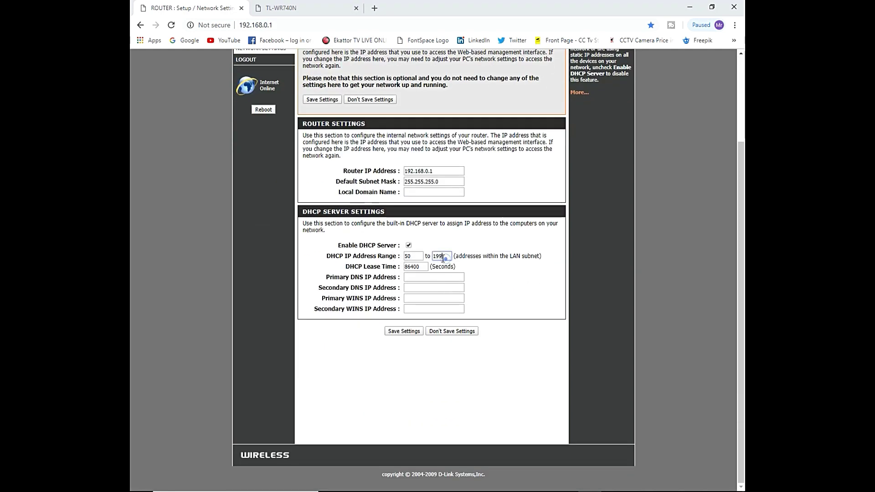
pyautogui.doubleClick(416, 256)
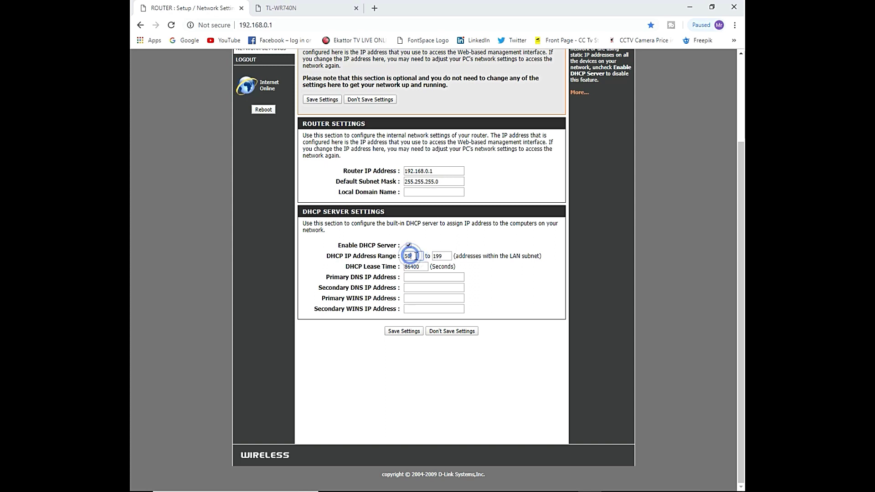
pyautogui.click(418, 256)
pyautogui.click(412, 256)
pyautogui.click(391, 255)
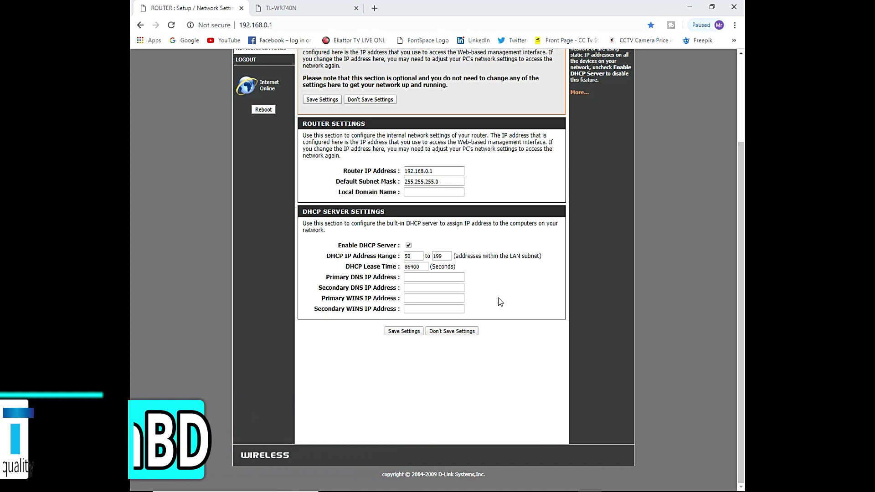
pyautogui.click(414, 256)
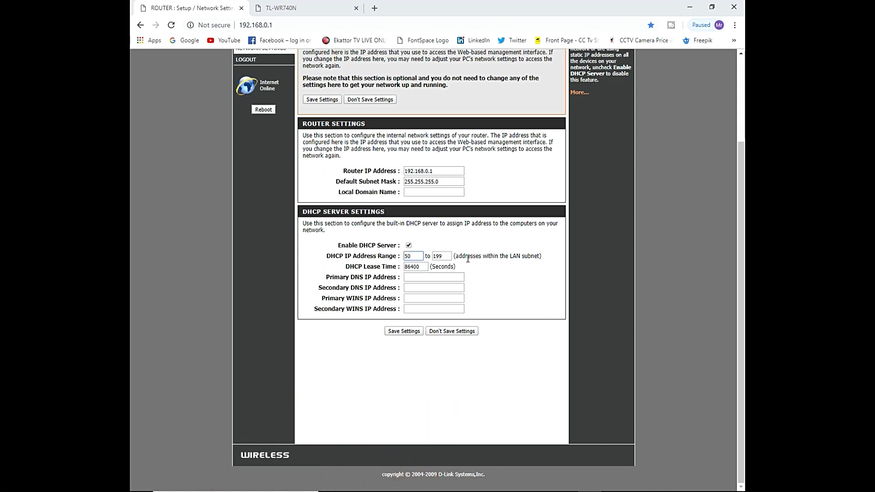
# Step: Review the D-Link network settings page, then bring up the TP-Link Status page
pyautogui.scroll(3, 467, 258)
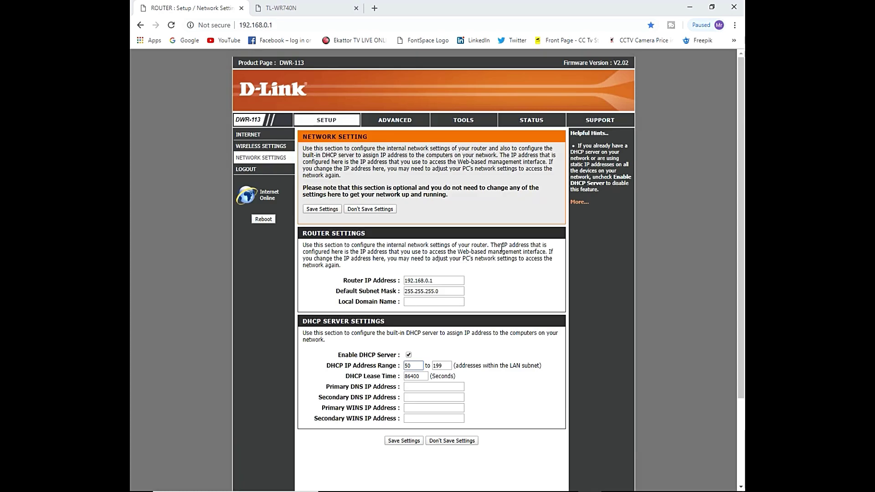
pyautogui.scroll(-3, 488, 285)
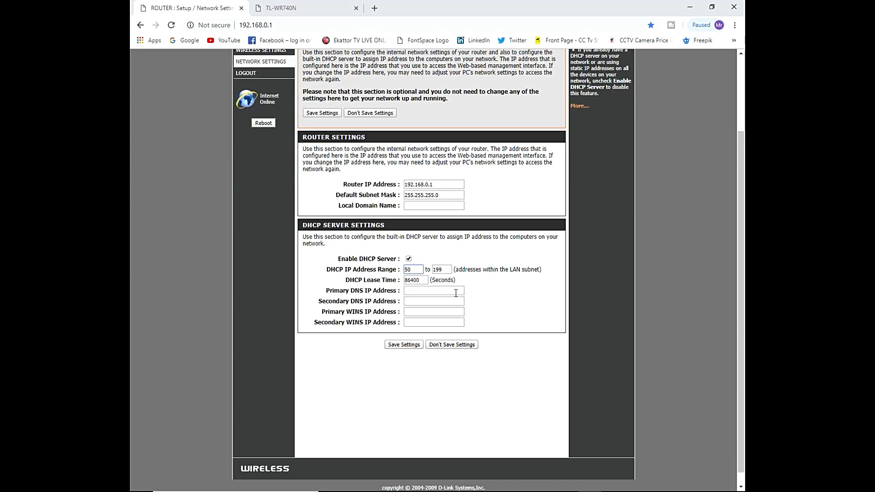
pyautogui.scroll(2, 457, 292)
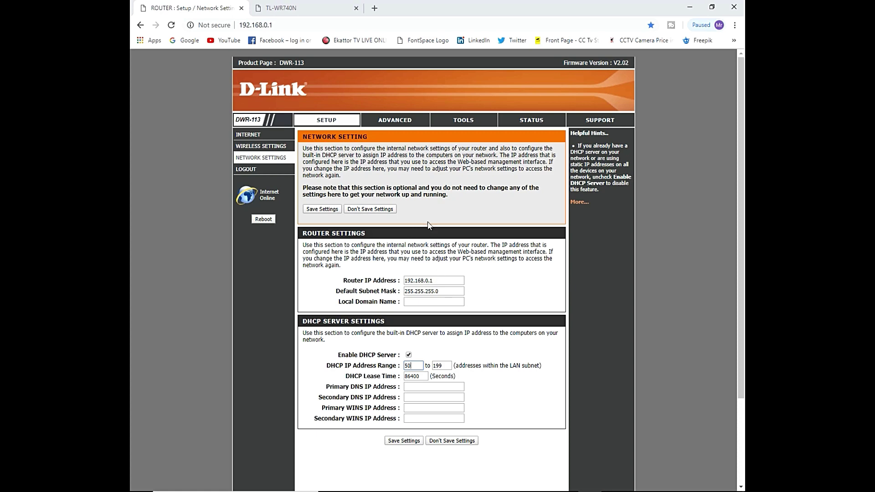
pyautogui.scroll(-2, 428, 227)
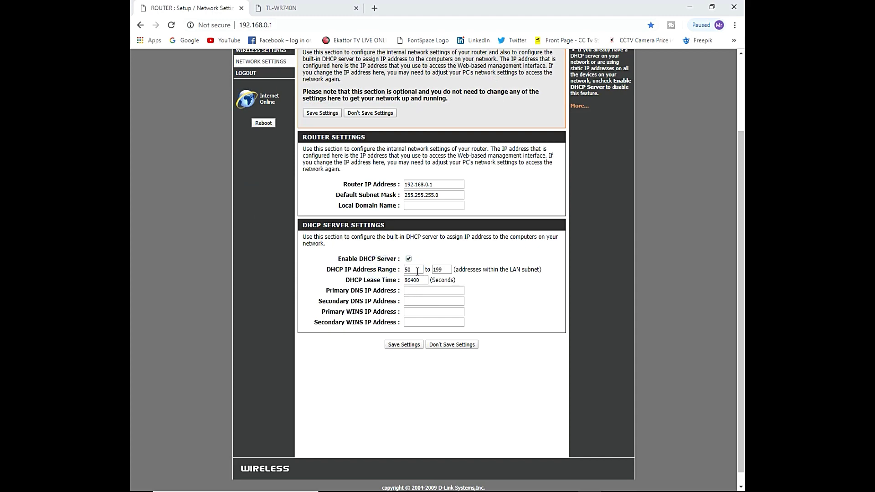
pyautogui.click(282, 8)
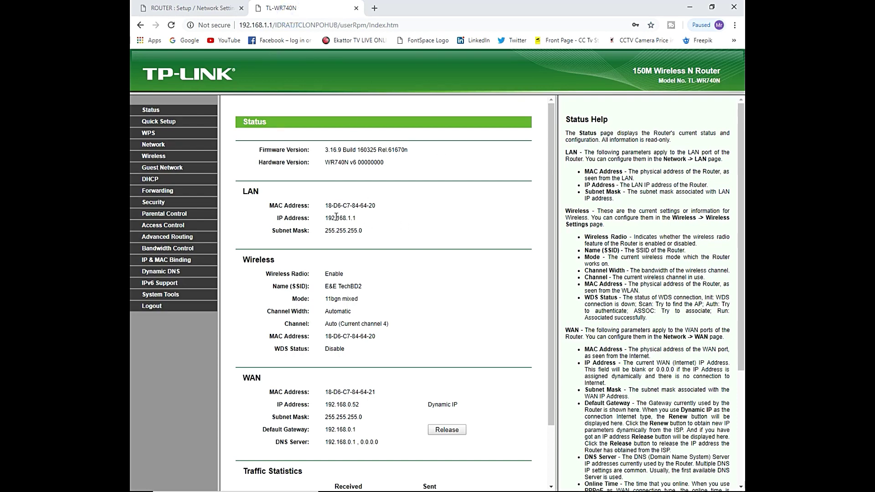
# Step: Open the TP-Link WAN settings and change the connection type to Static IP
pyautogui.scroll(-2, 332, 206)
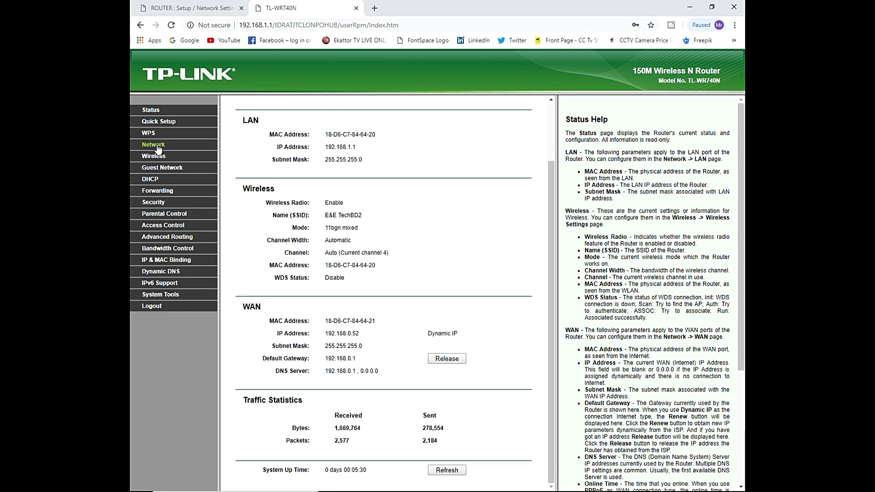
pyautogui.click(157, 145)
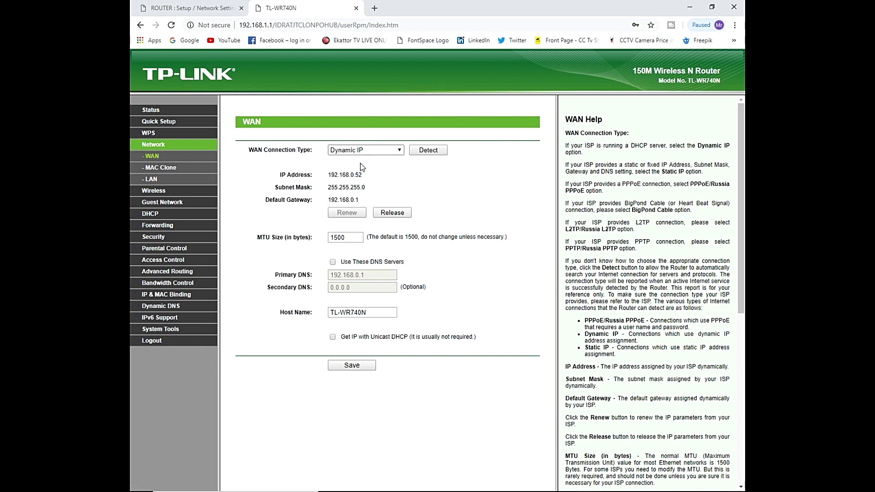
pyautogui.doubleClick(347, 175)
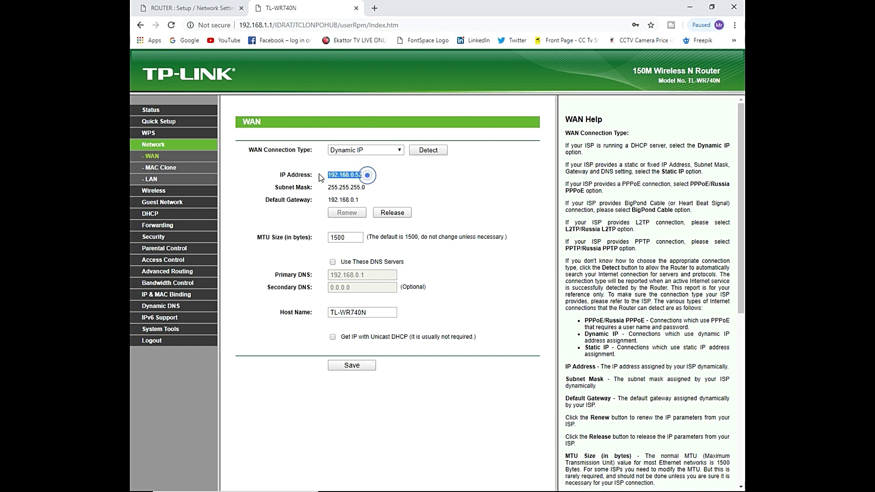
pyautogui.click(370, 179)
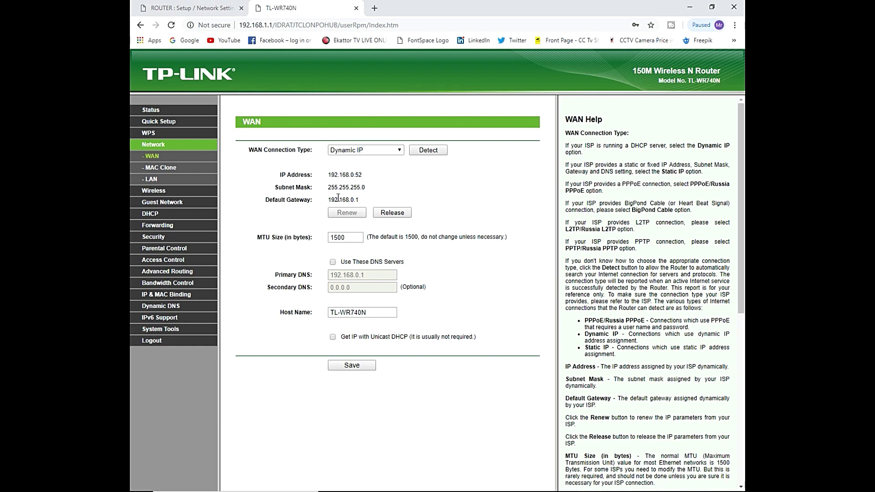
pyautogui.click(365, 150)
pyautogui.click(343, 170)
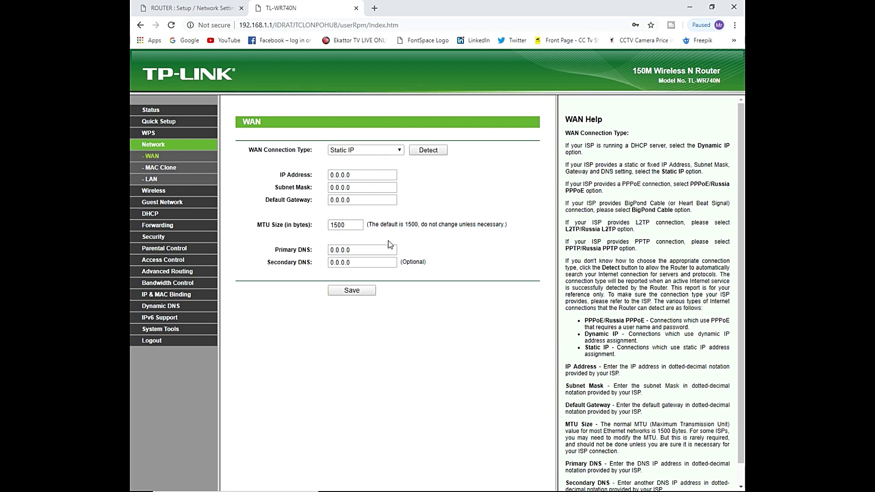
pyautogui.click(191, 12)
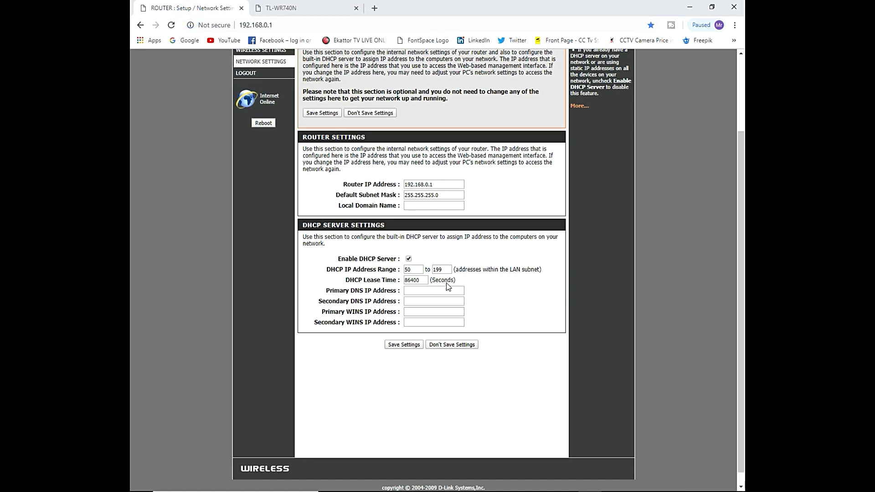
pyautogui.click(327, 9)
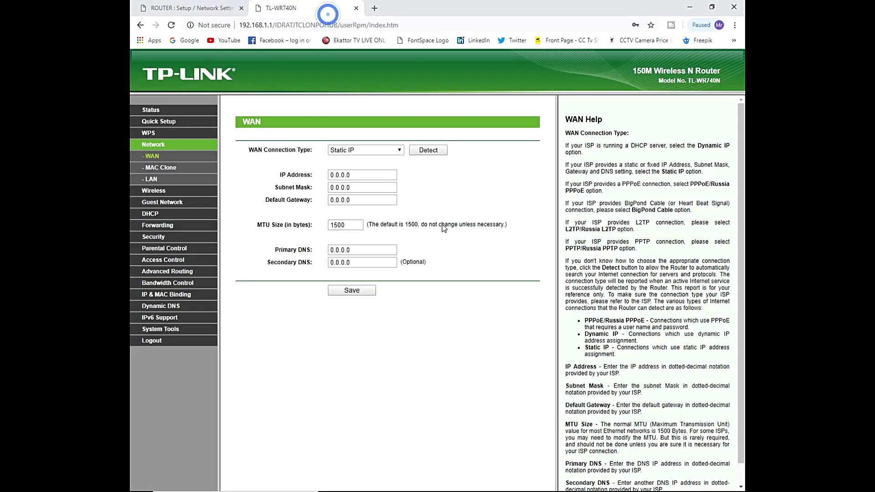
# Step: Enter WAN IP 192.168.0.5, mask 255.255.255.0 and gateway 192.168.0.1
pyautogui.click(373, 175)
pyautogui.click(215, 6)
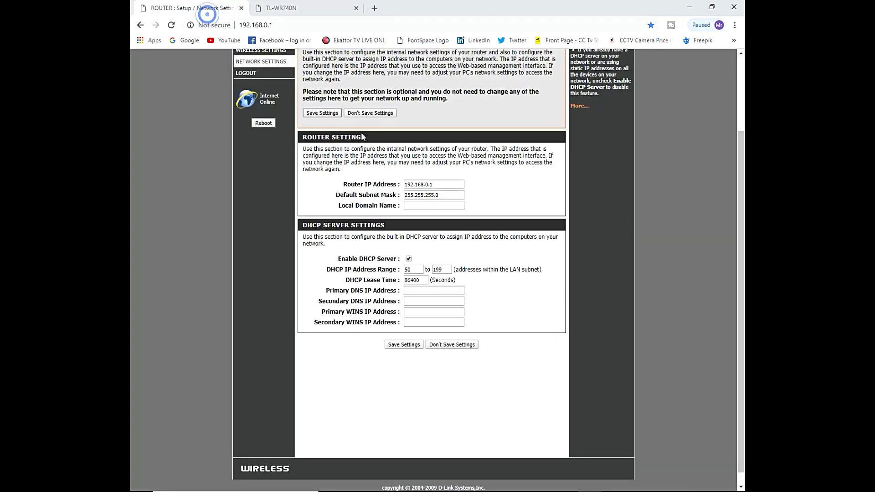
pyautogui.click(263, 14)
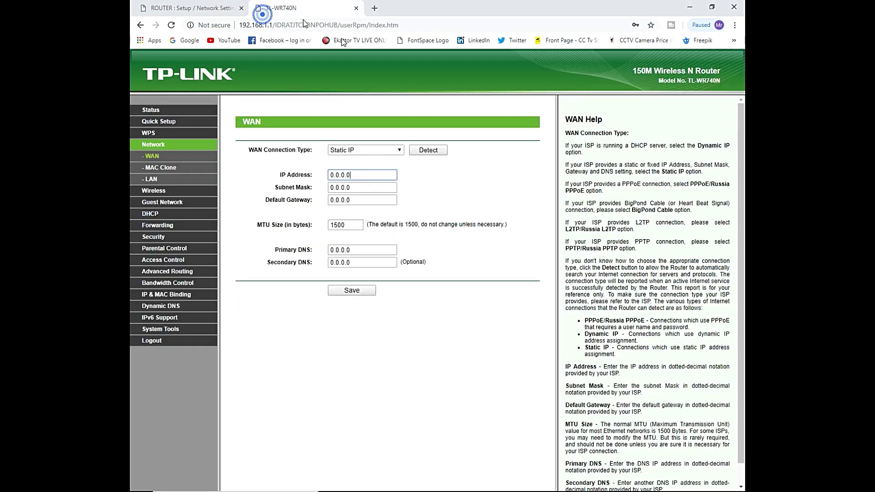
pyautogui.doubleClick(363, 176)
pyautogui.write('192')
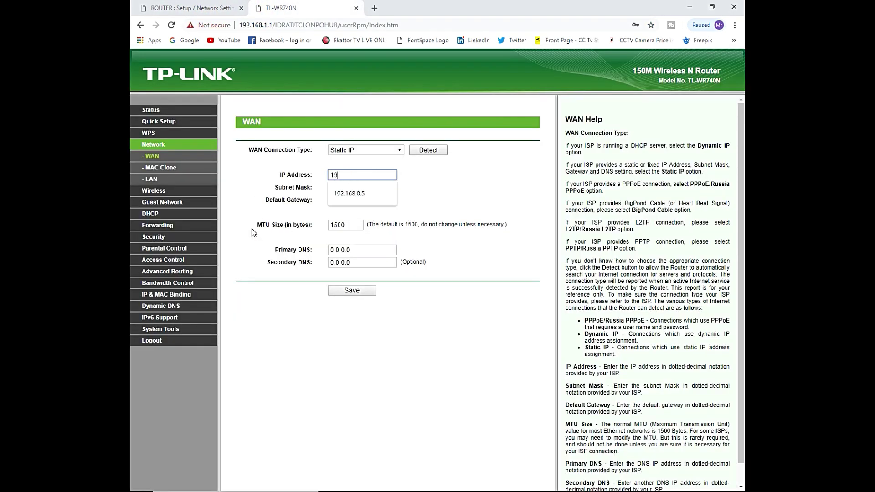
pyautogui.click(382, 191)
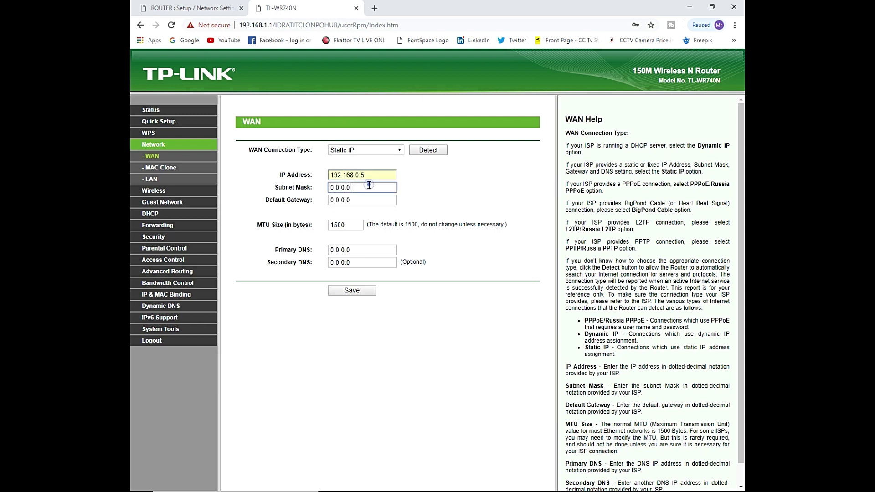
pyautogui.doubleClick(346, 187)
pyautogui.write('255.255.255')
pyautogui.doubleClick(360, 200)
pyautogui.write('1')
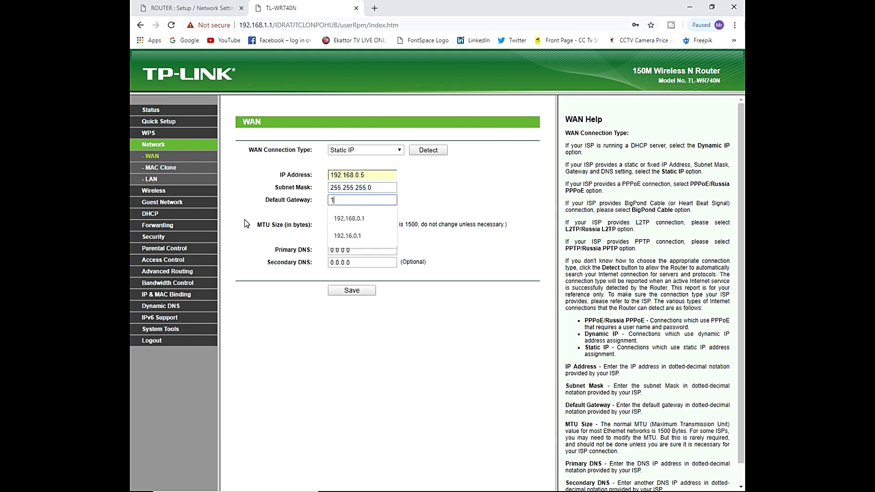
pyautogui.write('92.168.')
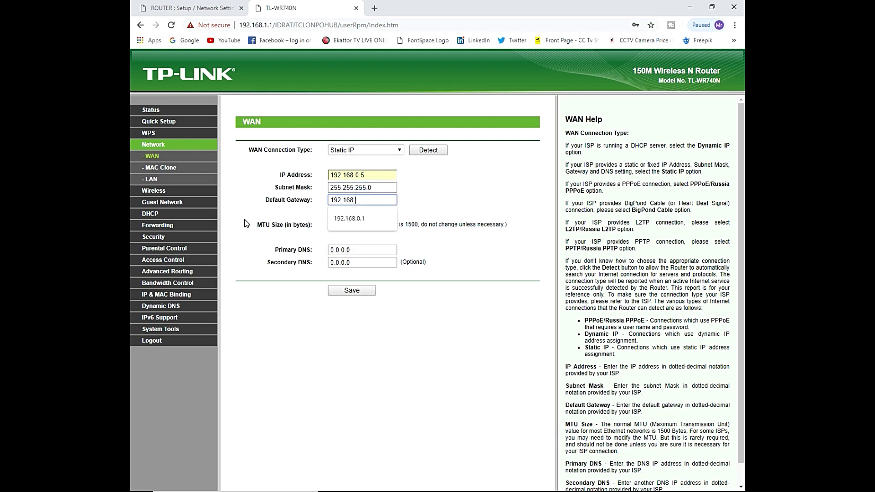
pyautogui.write('0.1')
pyautogui.doubleClick(363, 250)
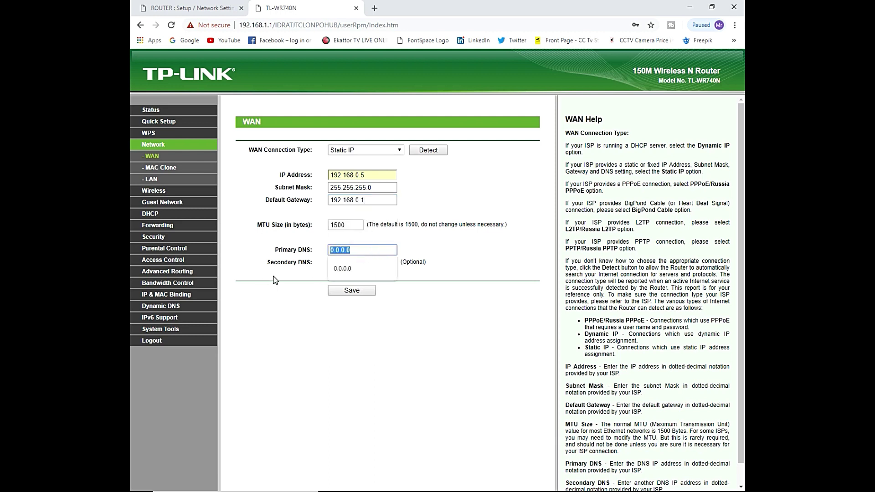
pyautogui.click(285, 270)
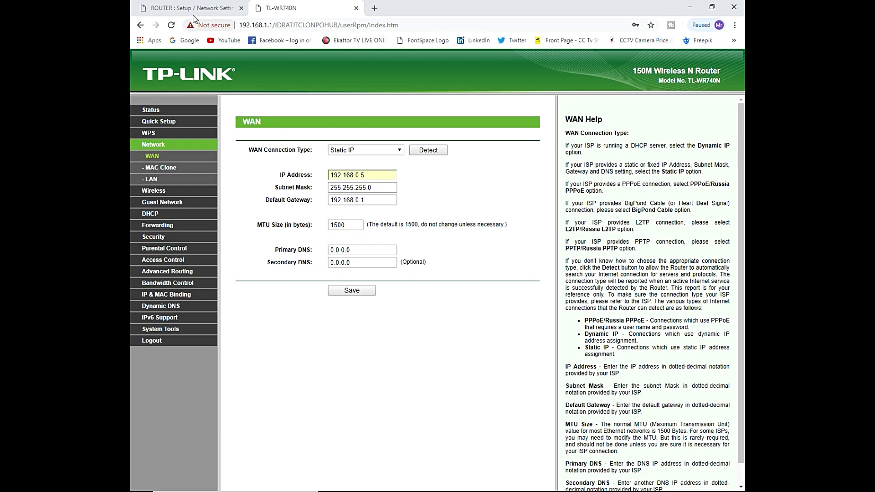
# Step: Copy the DNS server 103.109.96.96 from the D-Link Device Info WAN section
pyautogui.click(191, 8)
pyautogui.scroll(3, 325, 187)
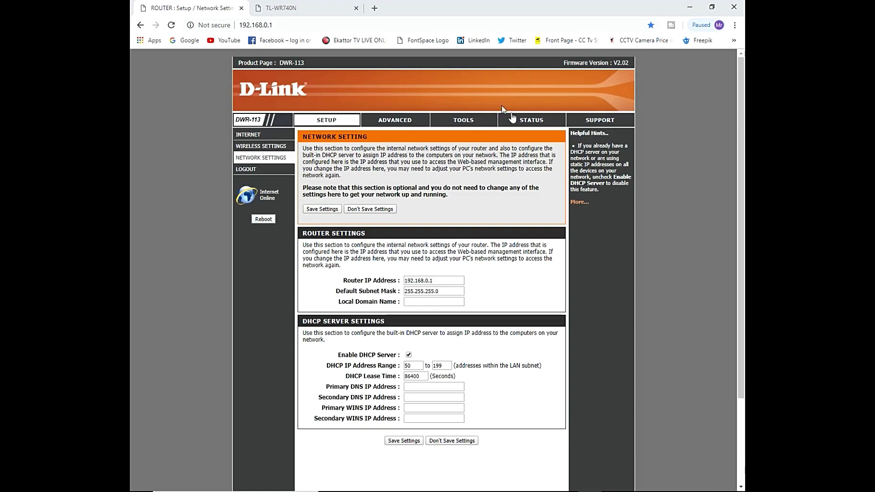
pyautogui.click(531, 118)
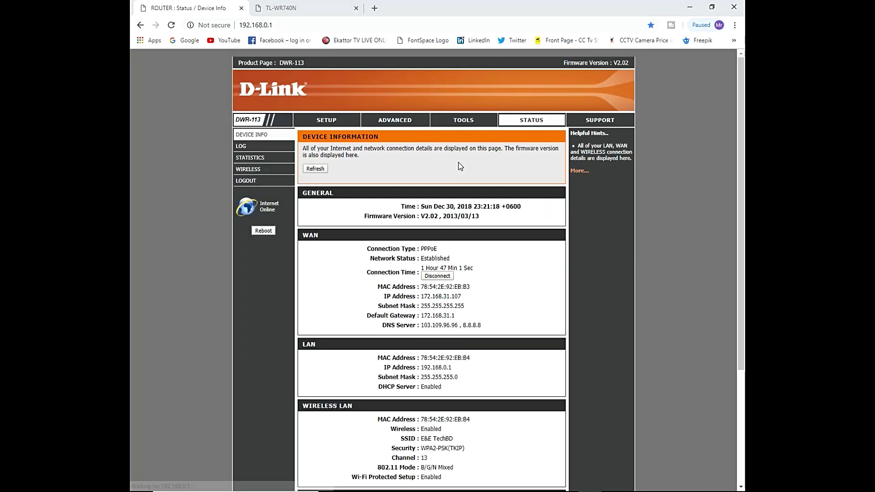
pyautogui.scroll(-4, 472, 180)
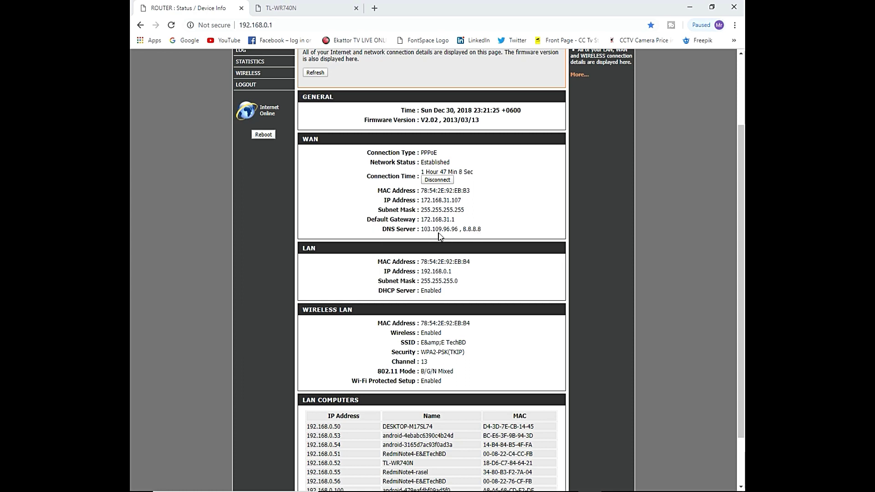
pyautogui.doubleClick(436, 230)
pyautogui.rightClick(426, 229)
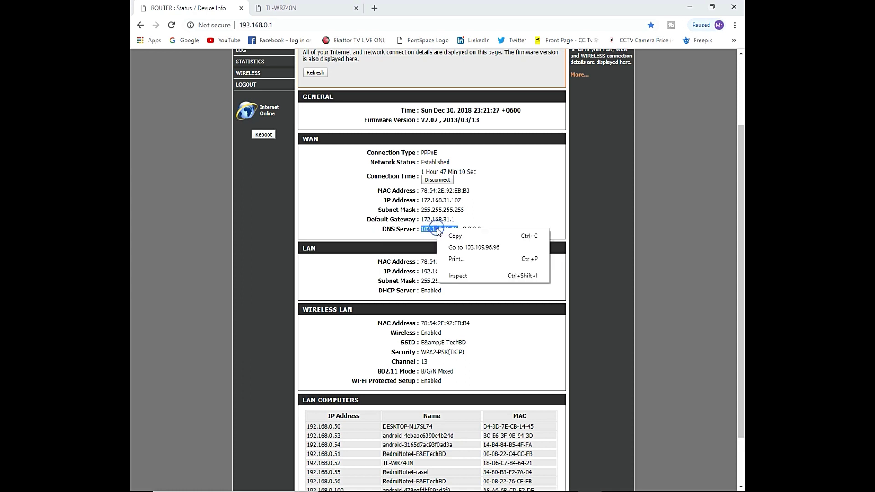
pyautogui.click(440, 237)
pyautogui.click(322, 6)
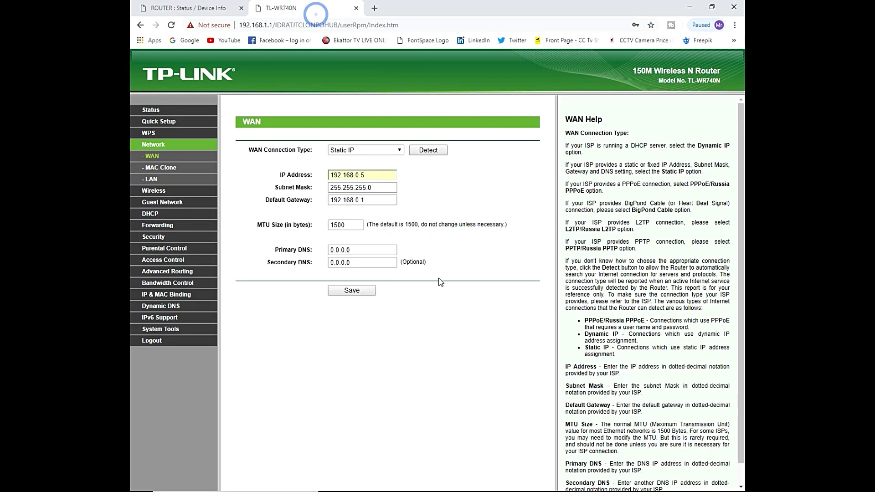
# Step: Set Primary DNS to 103.109.96.96 and Secondary DNS to 8.8.8.8, and save the WAN settings
pyautogui.doubleClick(360, 249)
pyautogui.click(371, 250)
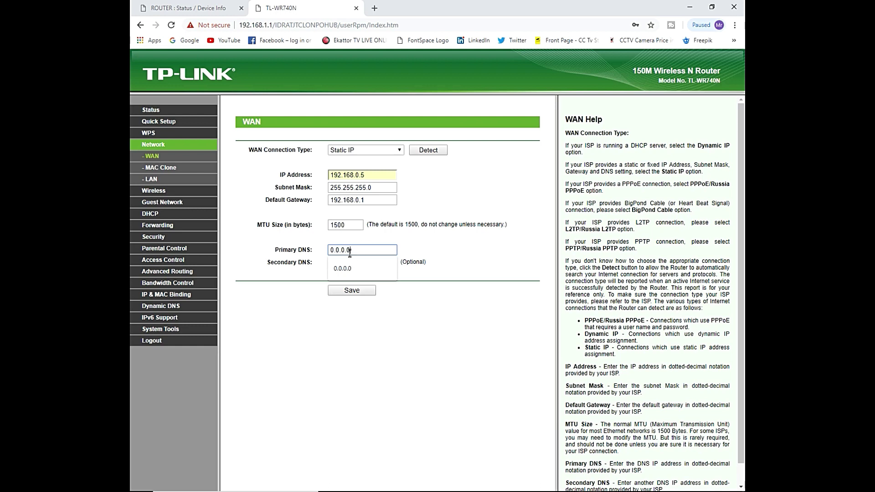
pyautogui.doubleClick(354, 250)
pyautogui.hotkey('ctrl', 'v')
pyautogui.doubleClick(363, 262)
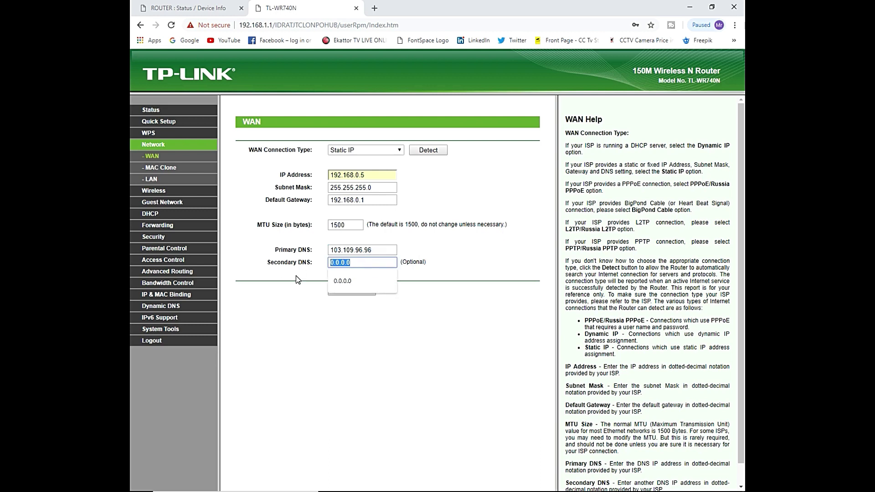
pyautogui.write('8.8.8.8')
pyautogui.click(259, 280)
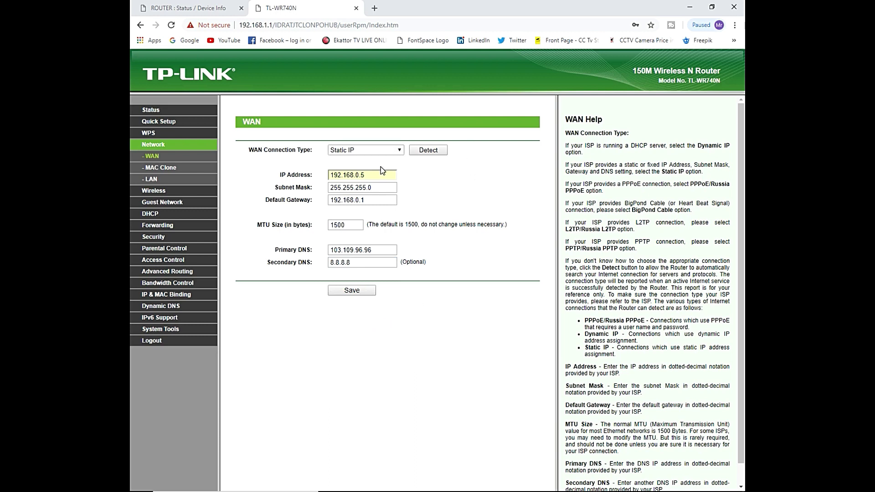
pyautogui.click(391, 175)
pyautogui.click(418, 179)
pyautogui.click(358, 294)
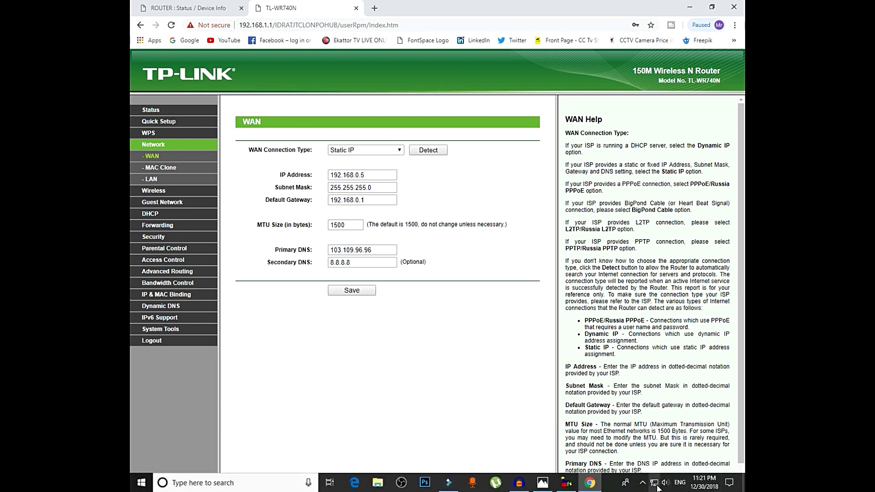
# Step: Open the TP-Link Status page and load Google in a new tab to test internet access
pyautogui.moveTo(657, 489)
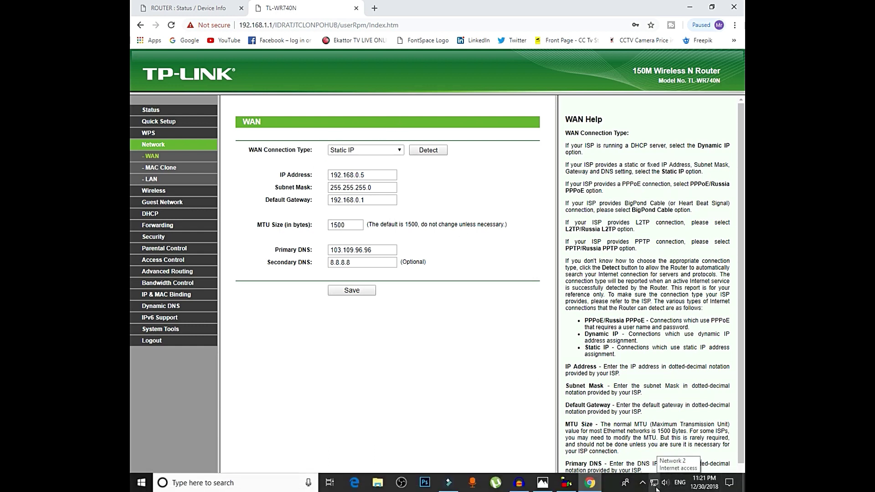
pyautogui.click(159, 117)
pyautogui.click(375, 8)
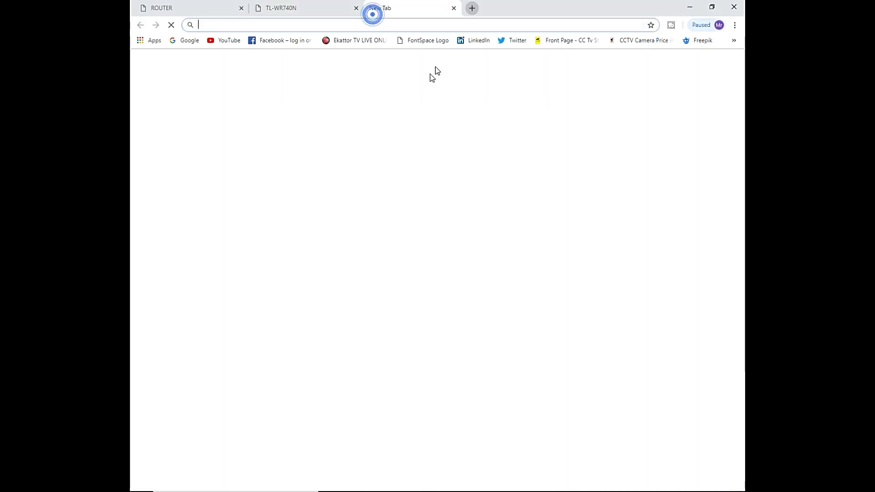
pyautogui.click(184, 41)
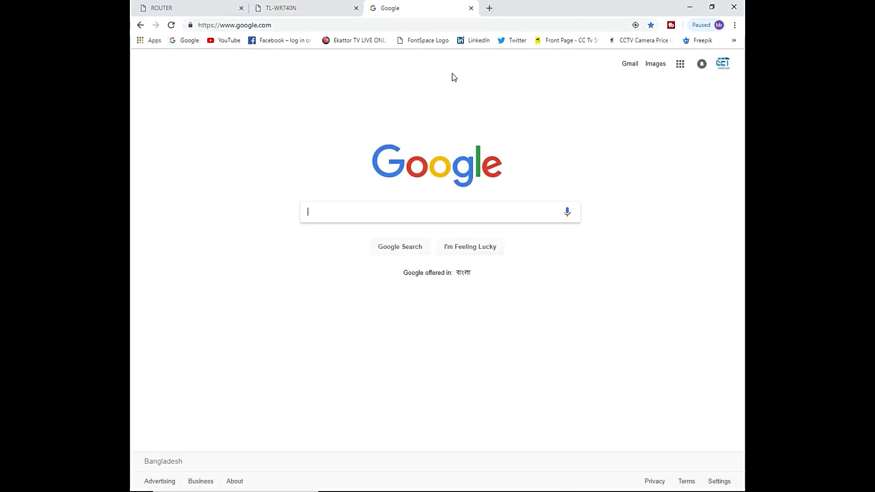
pyautogui.click(331, 10)
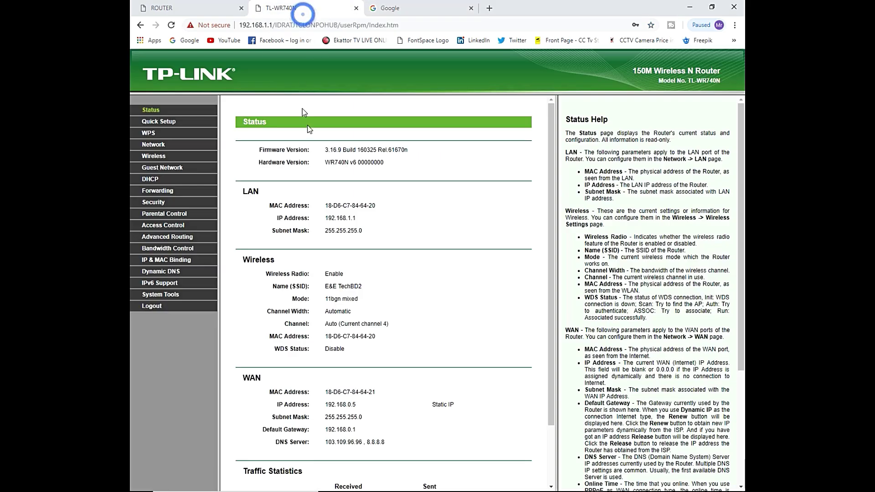
# Step: Review the TP-Link WAN status: IP 192.168.0.5 with DNS 103.109.96.96 and 8.8.8.8
pyautogui.scroll(-2, 381, 300)
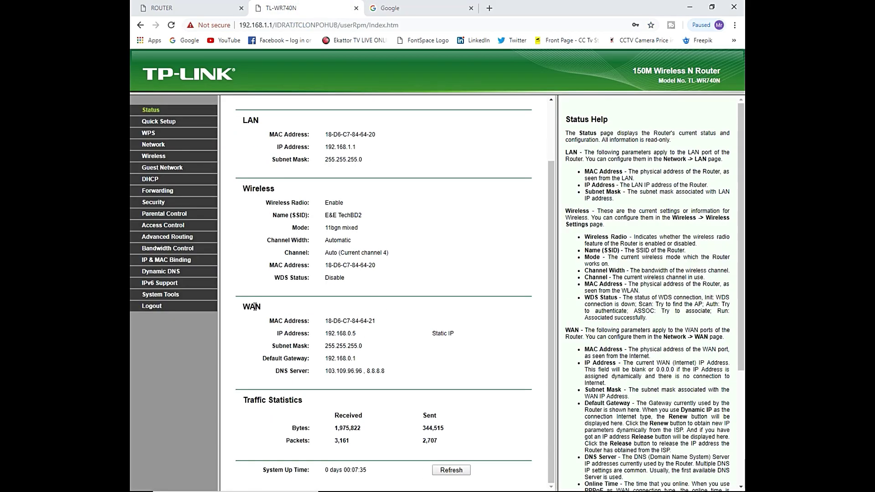
pyautogui.click(358, 332)
pyautogui.click(434, 335)
pyautogui.click(448, 334)
pyautogui.click(449, 334)
pyautogui.click(432, 336)
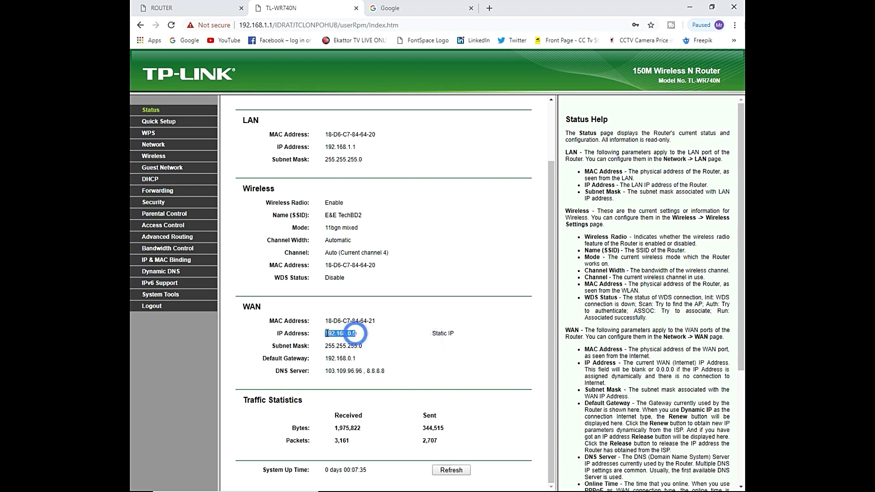
pyautogui.doubleClick(355, 334)
pyautogui.click(356, 318)
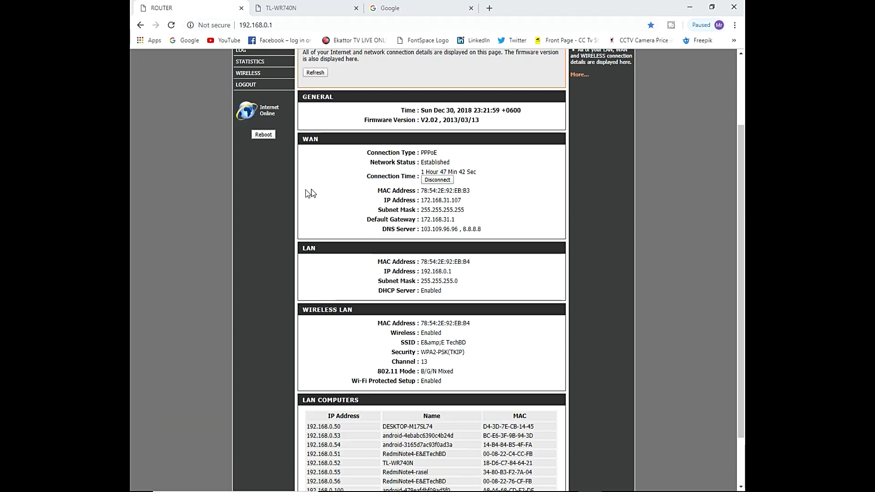
# Step: Open the D-Link Statistics page and log back in to view the device status
pyautogui.scroll(3, 365, 184)
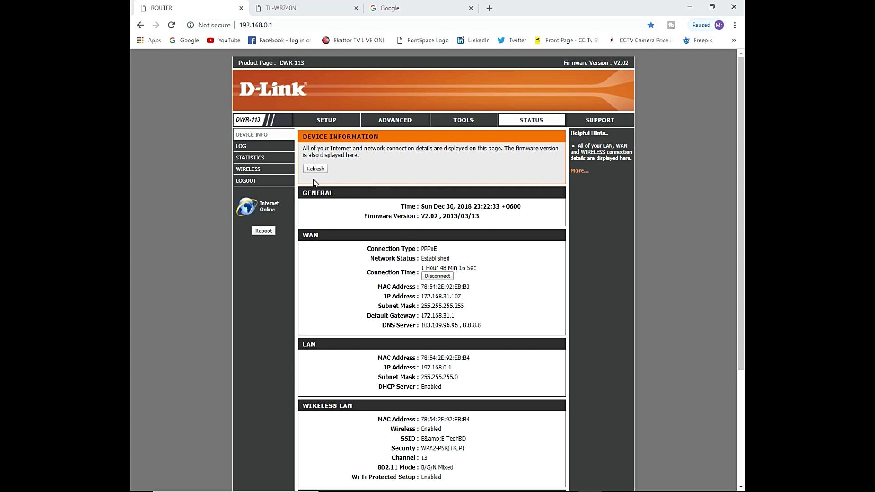
pyautogui.click(253, 162)
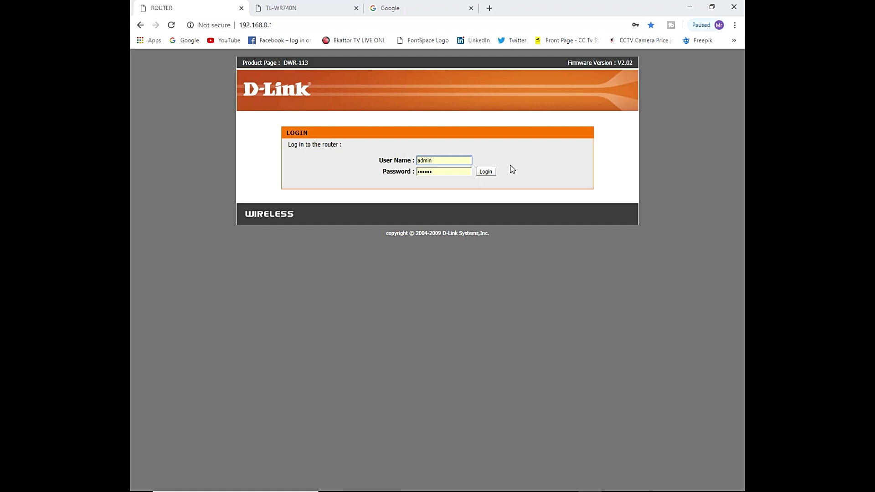
pyautogui.click(486, 172)
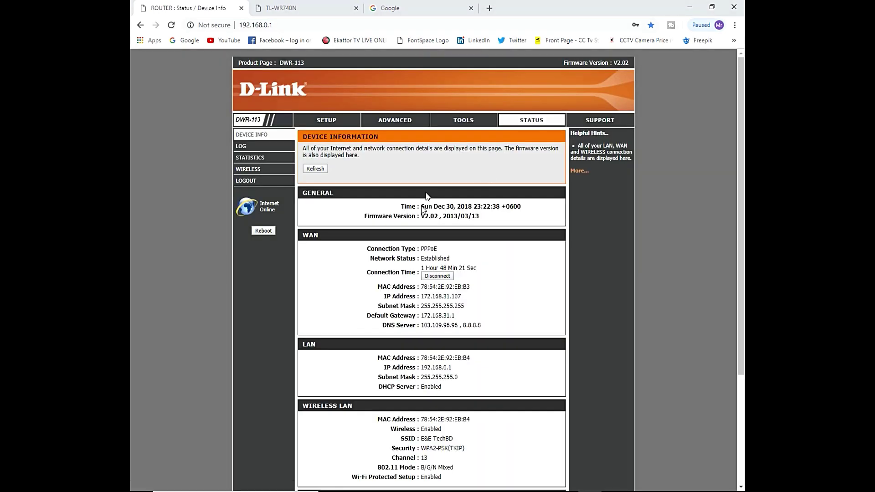
pyautogui.scroll(-2, 427, 196)
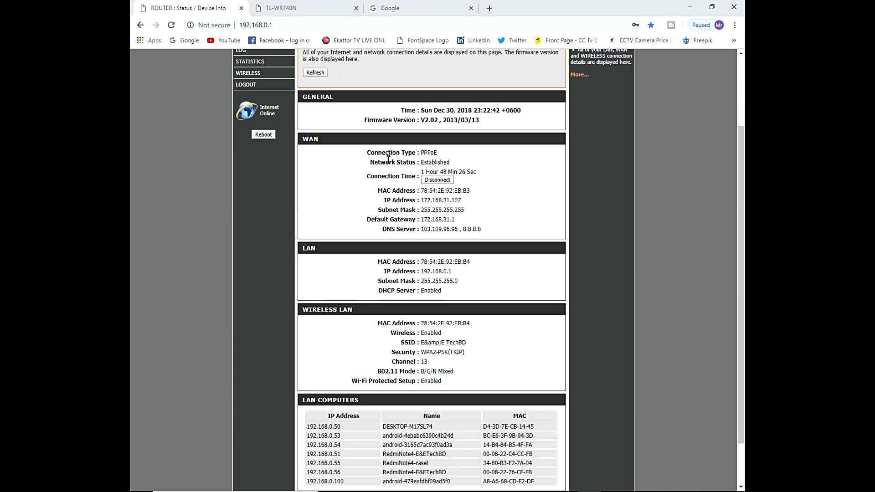
pyautogui.scroll(2, 434, 183)
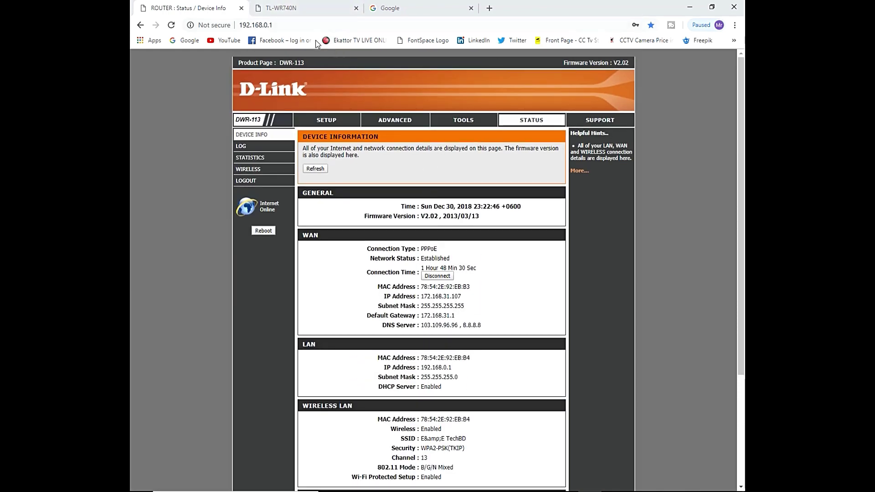
# Step: Switch to the TP-Link router and open its Network > WAN settings
pyautogui.click(305, 13)
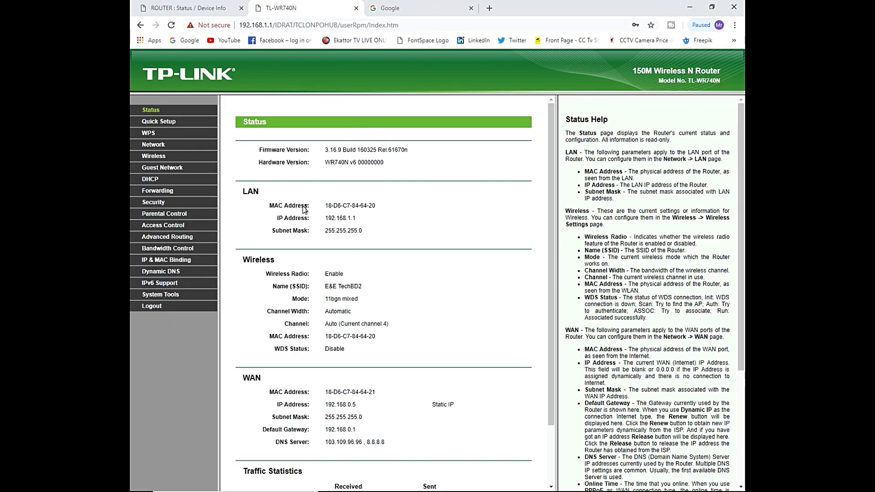
pyautogui.scroll(-2, 314, 205)
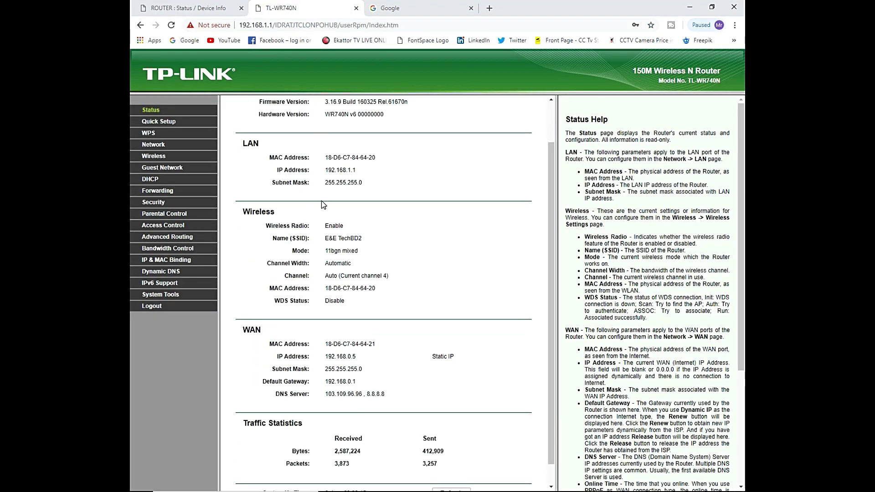
pyautogui.click(165, 142)
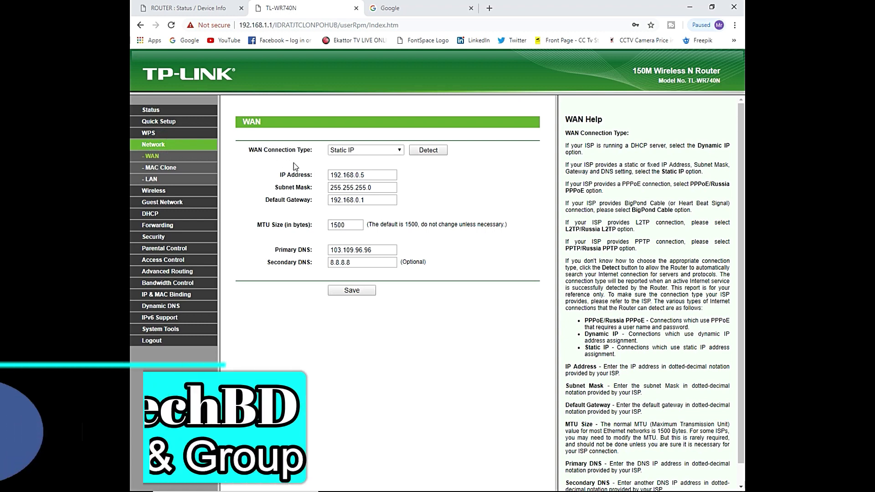